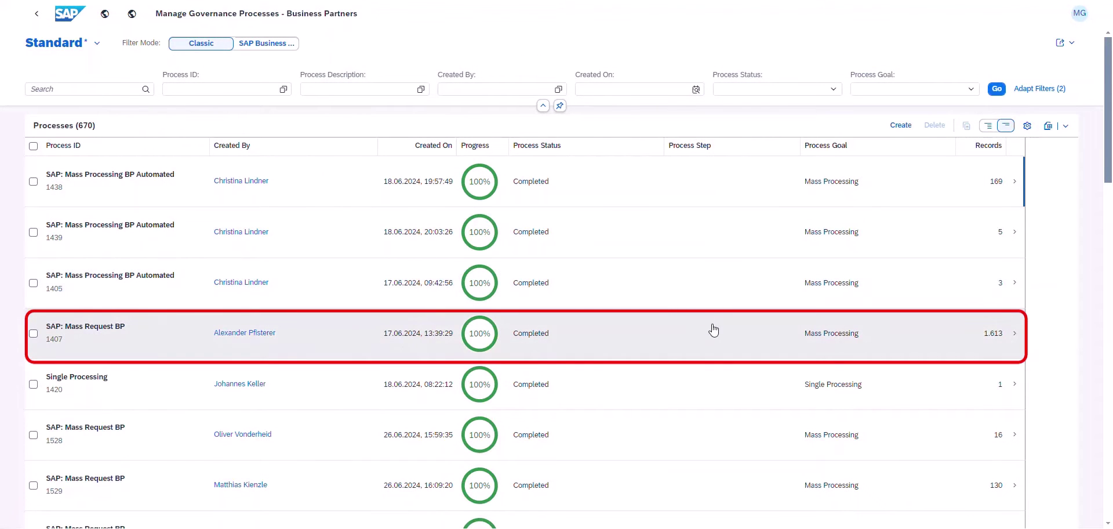
- Show details of the 5 business partners updated by SAP: Mass Request BP 1407
click(714, 330)
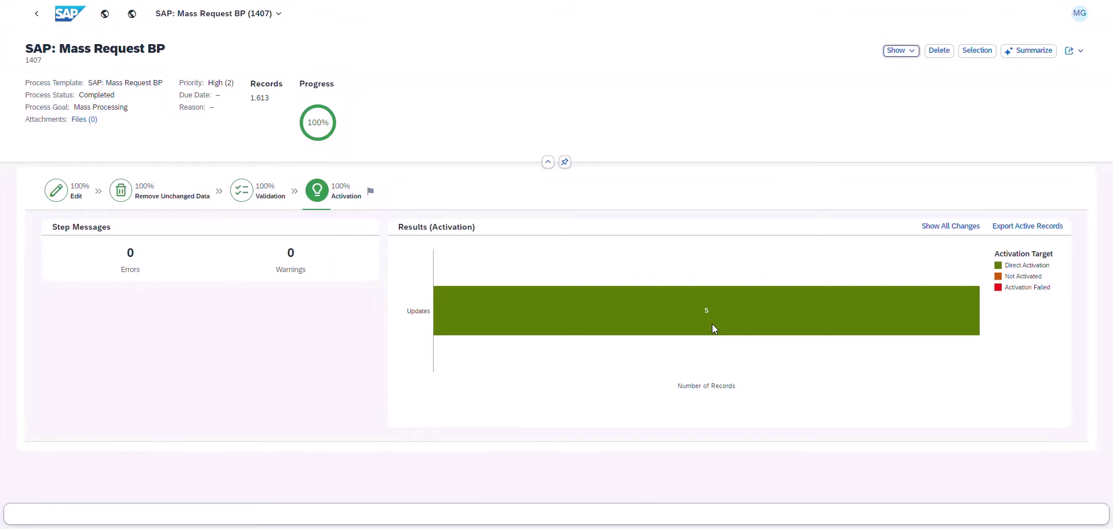
click(715, 329)
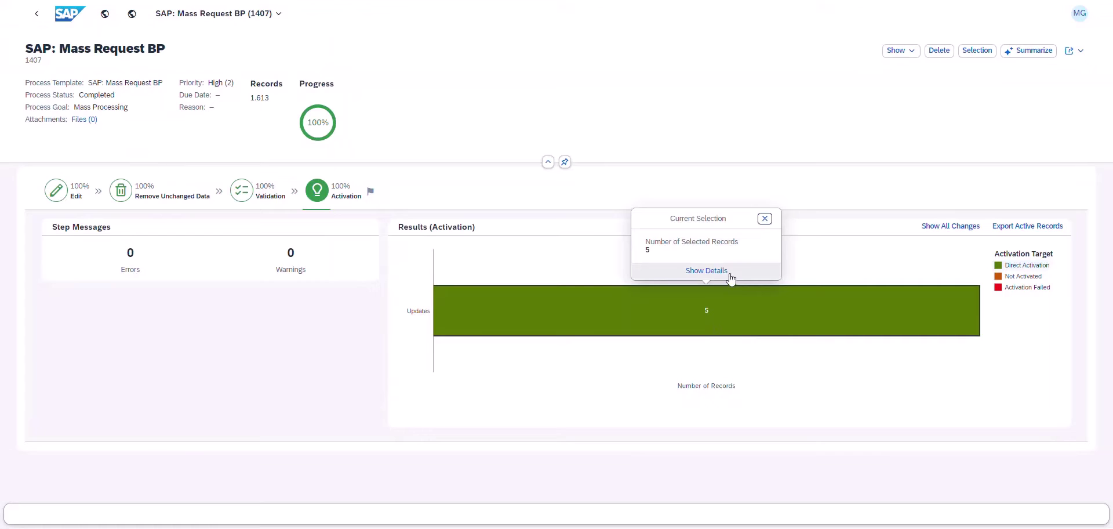
click(730, 275)
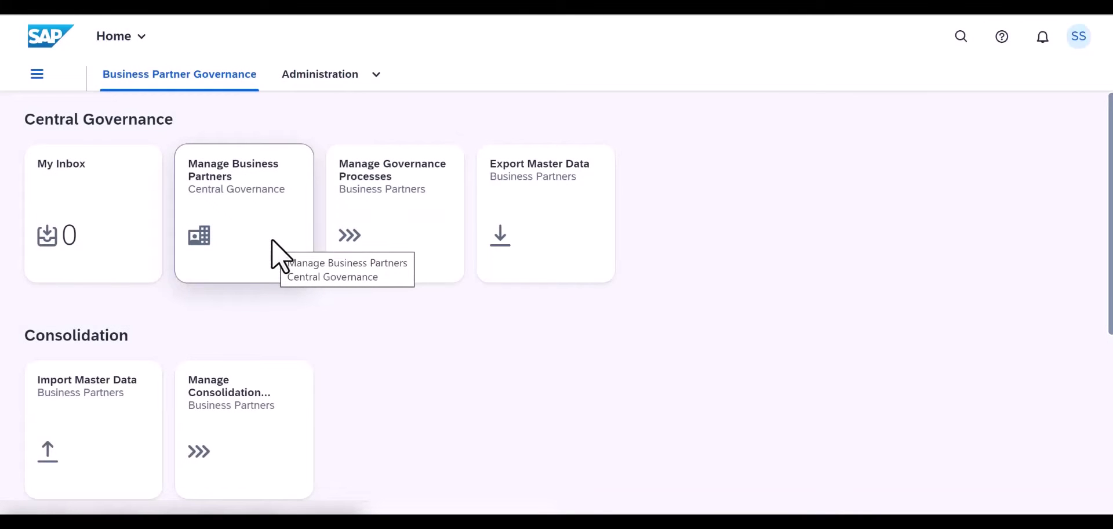
- In Manage Business Partners, search 'campagnolo' with Country/Region Italy (IT), which returns no data
click(273, 249)
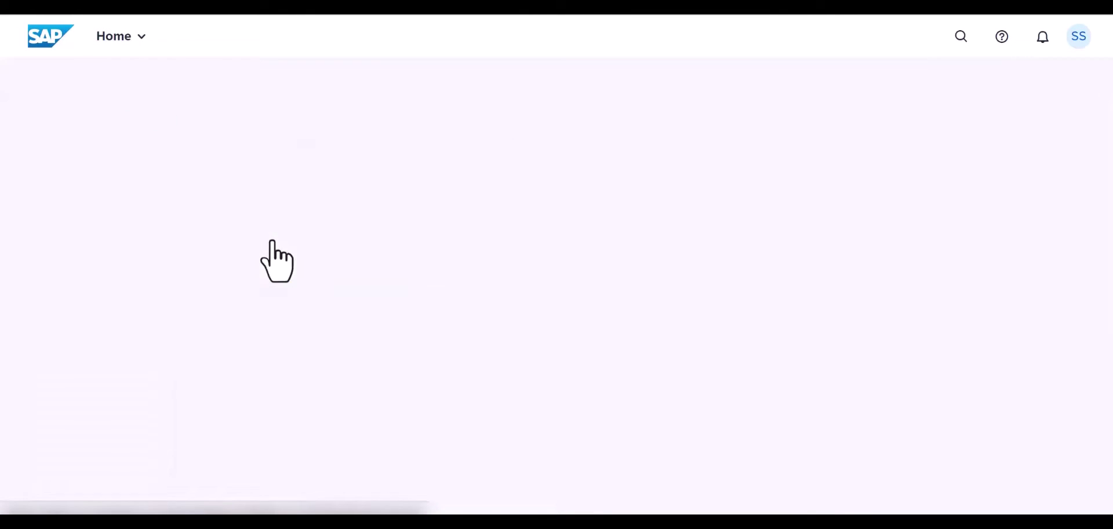
click(100, 159)
text(campagnolo)
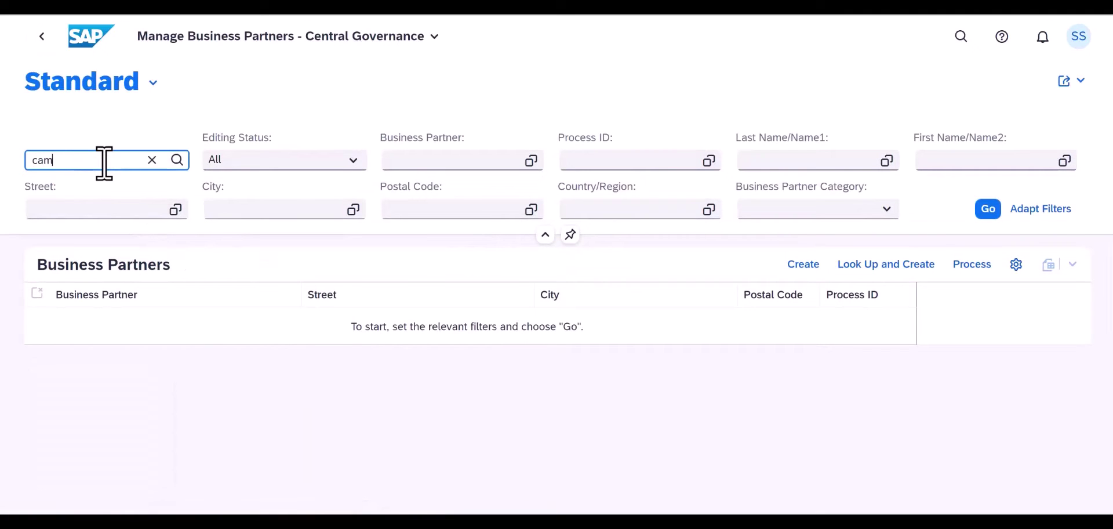
click(615, 210)
text(it)
click(573, 290)
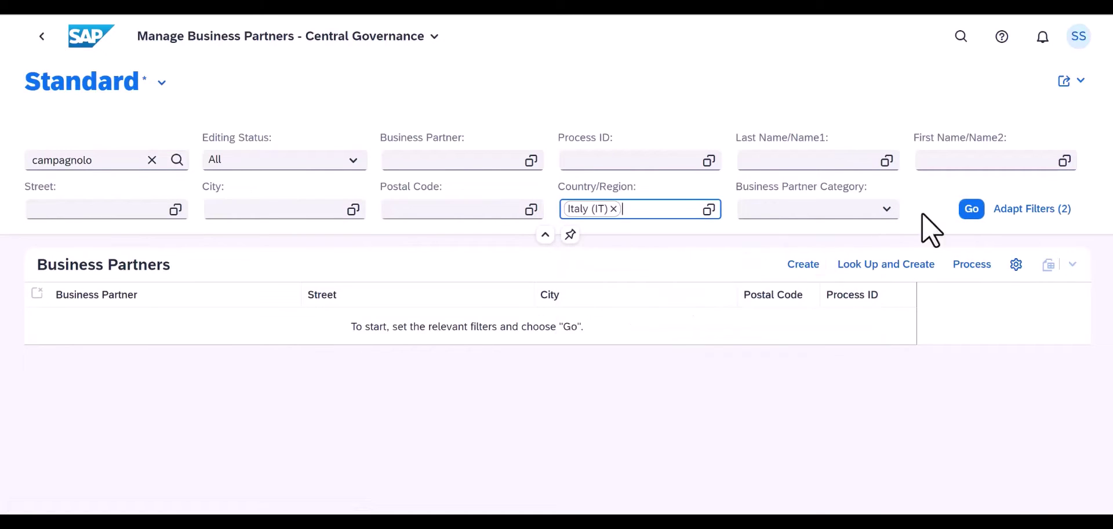
click(973, 210)
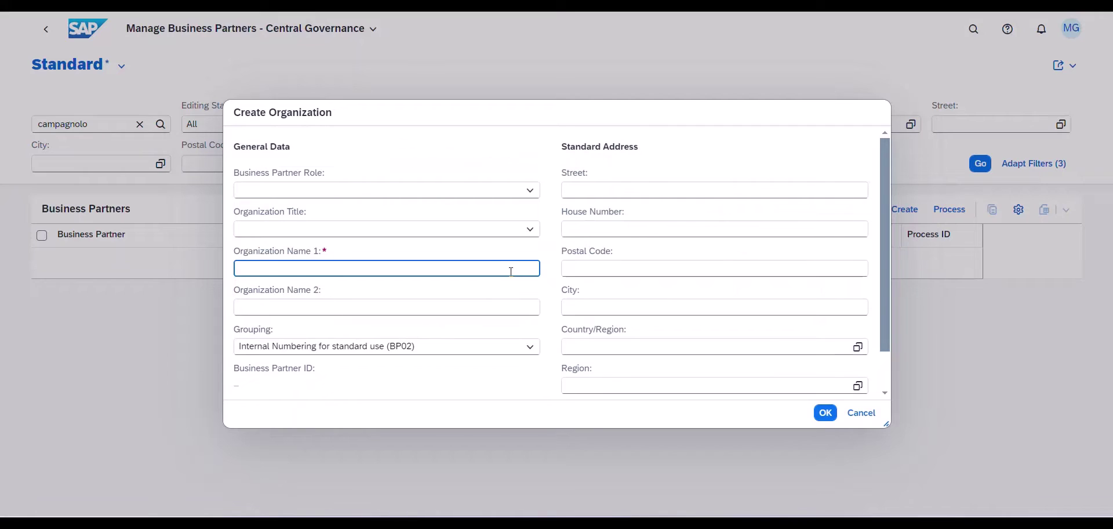
- Create organization 'CAMPAGNOLO S.R.L.' and scroll through its new business partner draft
text(CAMPAGNOLO)
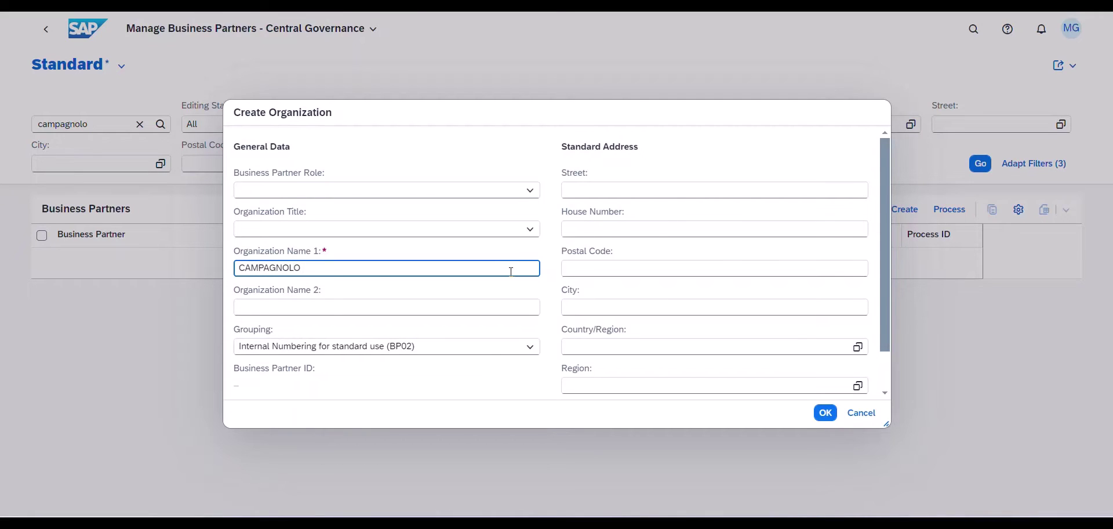
text( S.R.L.)
click(826, 413)
scroll(456, 379, down, 3)
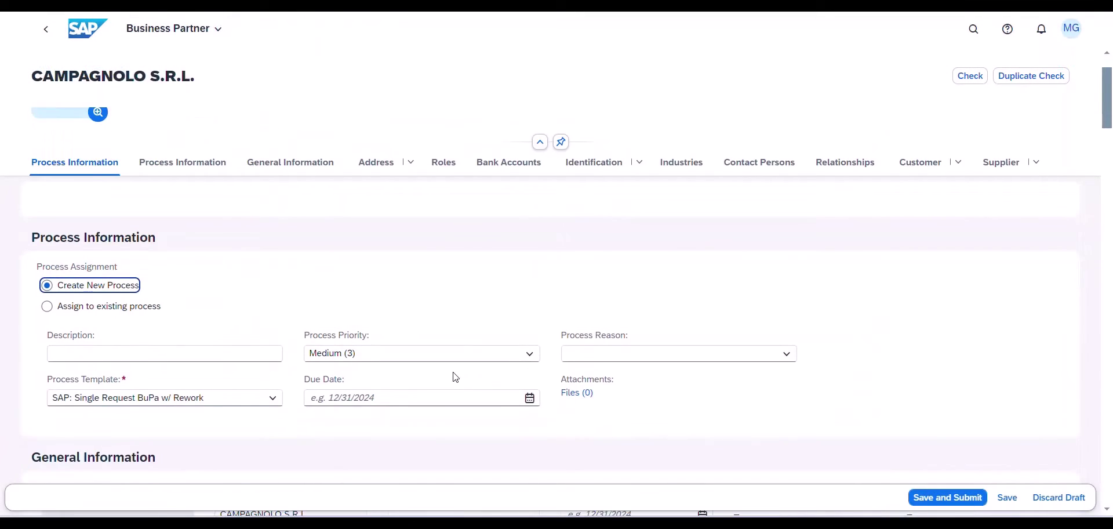
scroll(455, 378, down, 3)
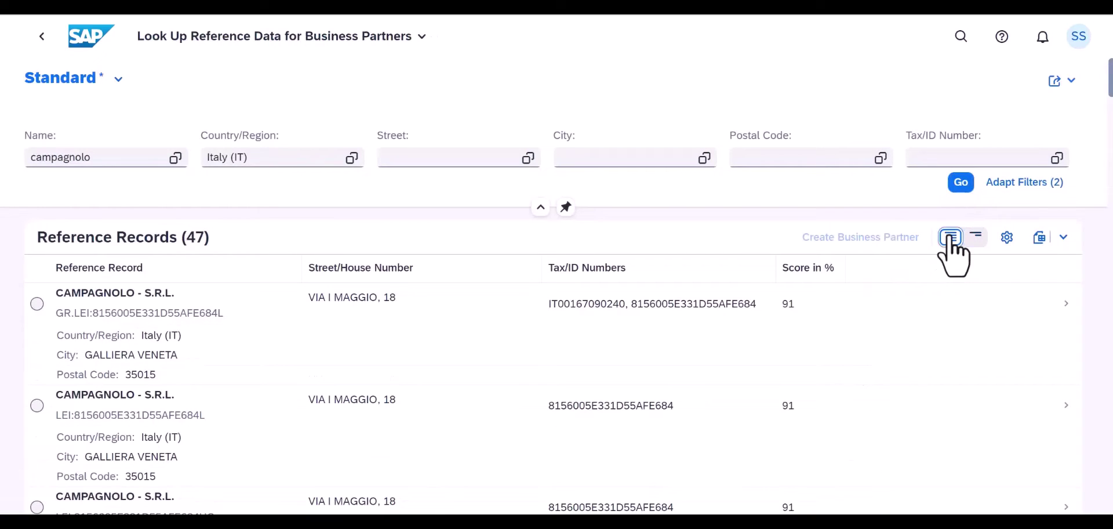
- Open the CAMPAGNOLO S.R.L. (SOCIETA' CON UNICO SOCIO) reference record and review its Vicenza address
scroll(290, 413, down, 3)
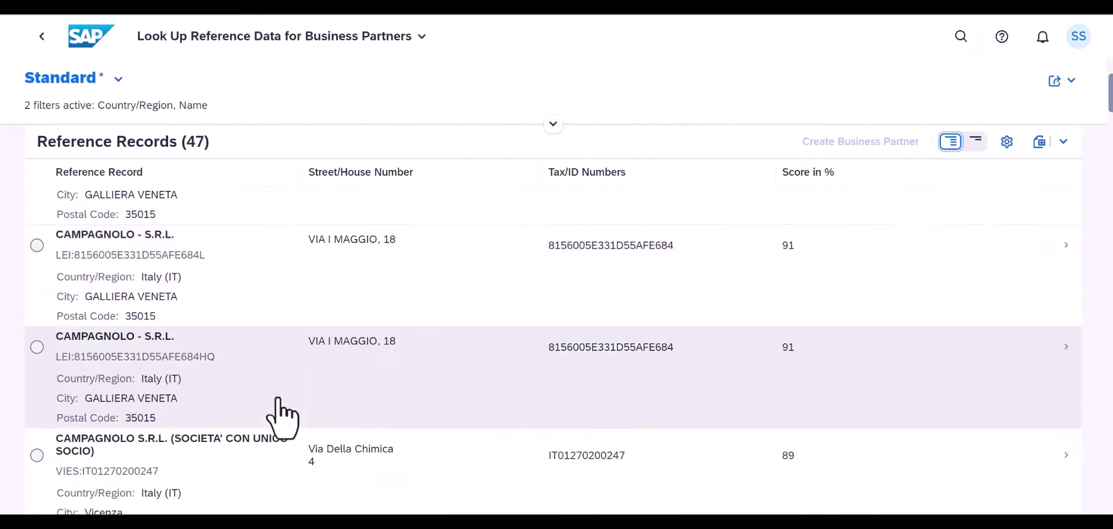
click(36, 371)
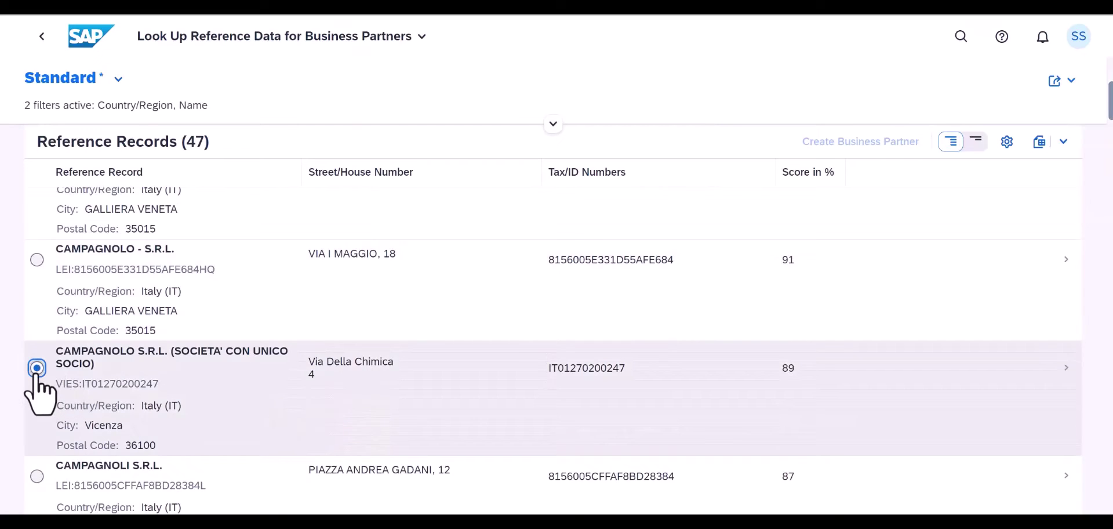
scroll(838, 343, down, 3)
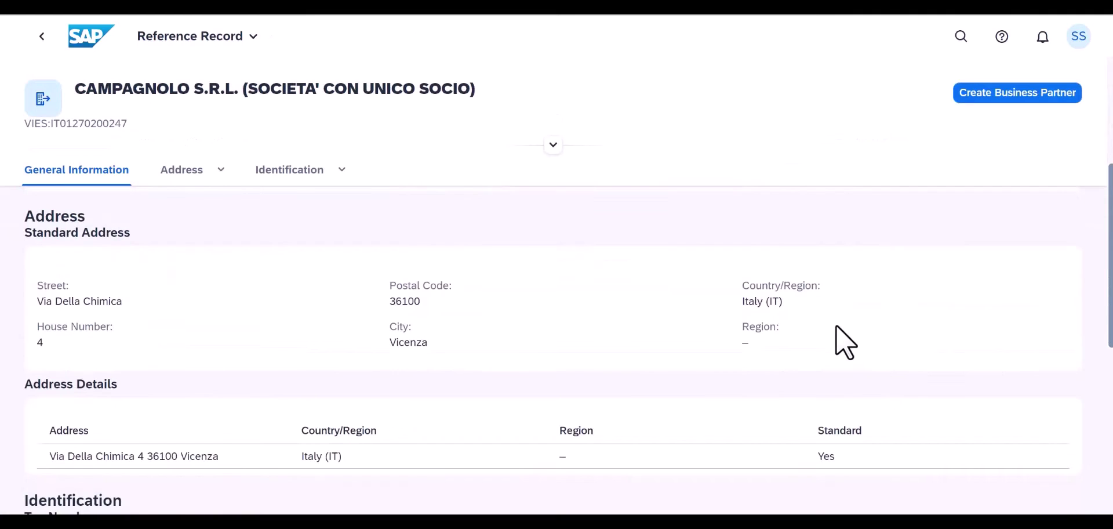
- Create a business partner from the reference: legal form Private Company, description 'new bp', template SAP: Single Request Business Partner
click(993, 96)
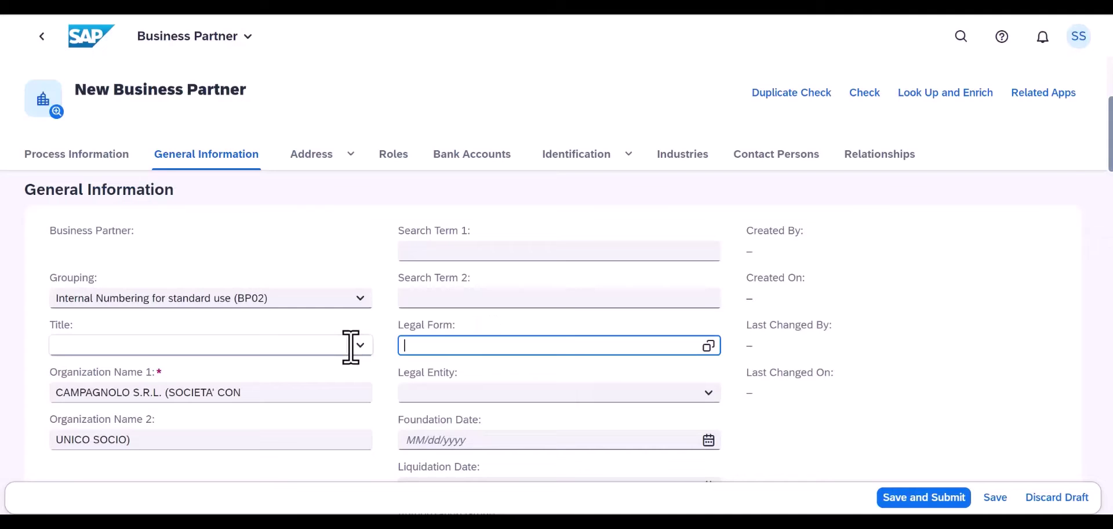
click(709, 345)
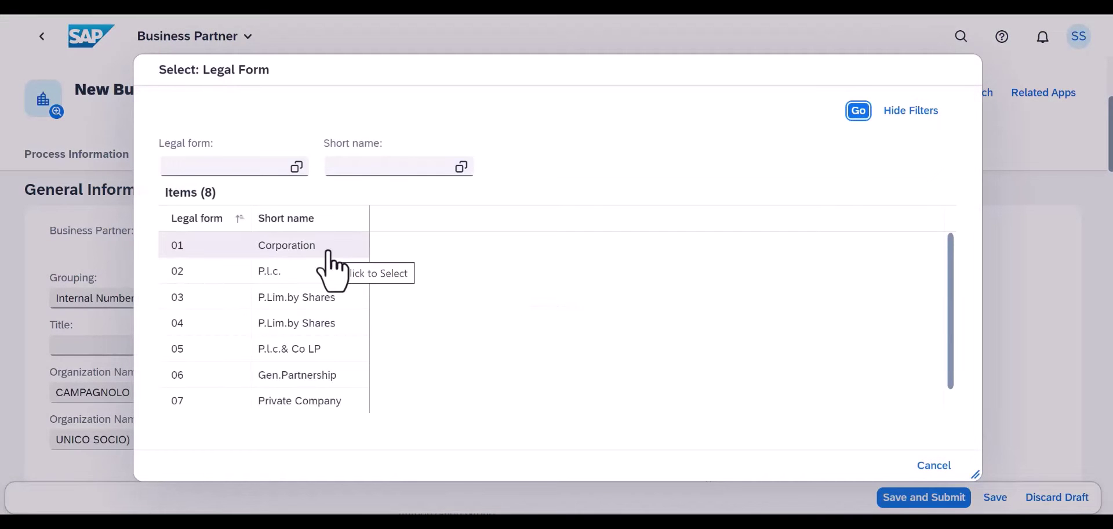
click(294, 395)
scroll(141, 284, up, 5)
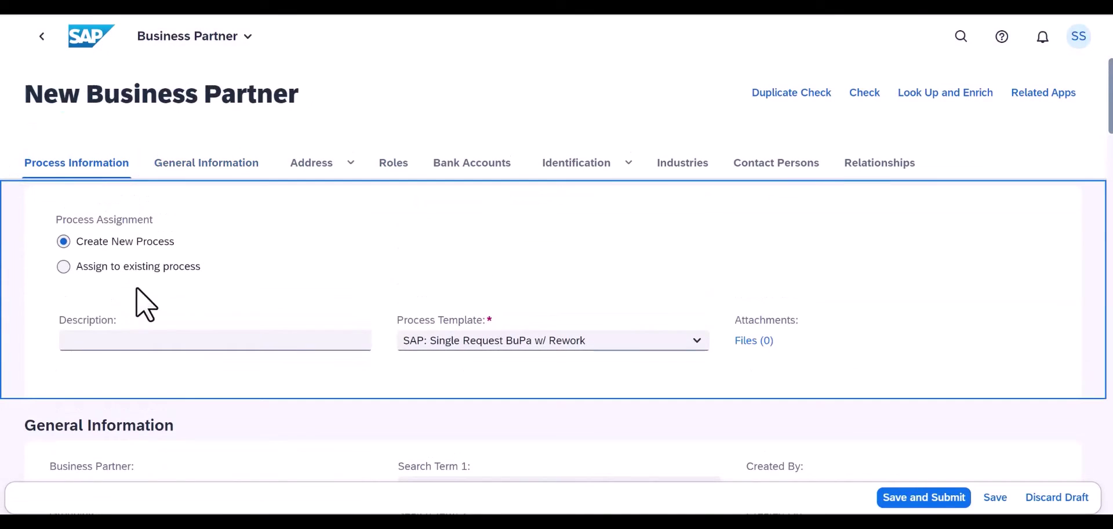
click(139, 341)
text(new bp)
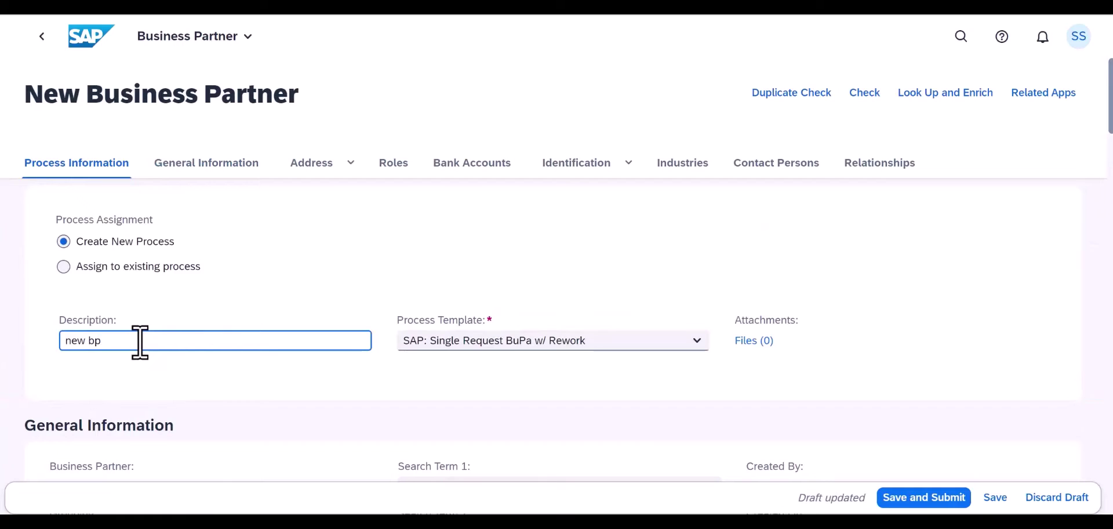
click(698, 342)
click(640, 392)
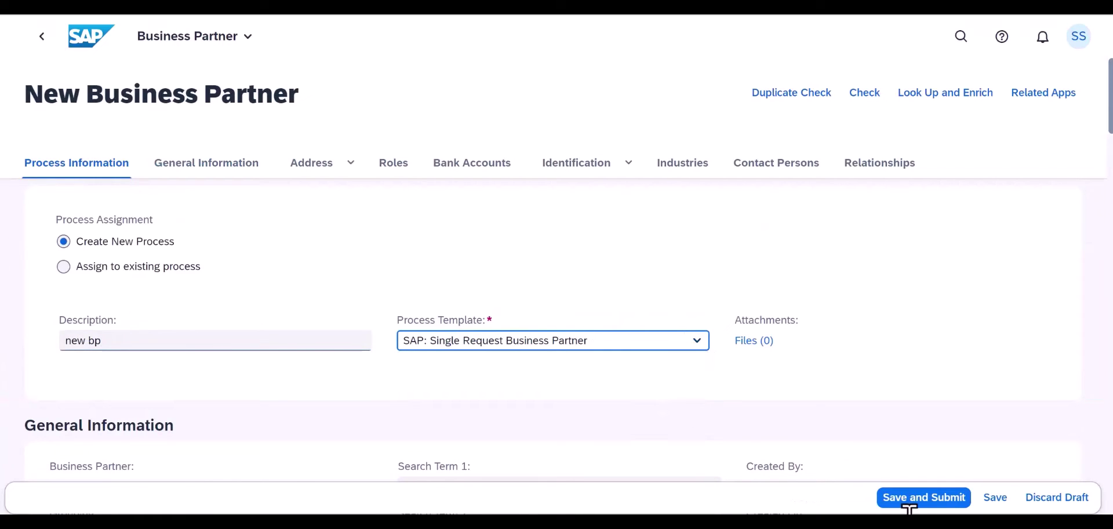
- Save and submit the 'new bp' request for CAMPAGNOLO S.R.L
click(923, 500)
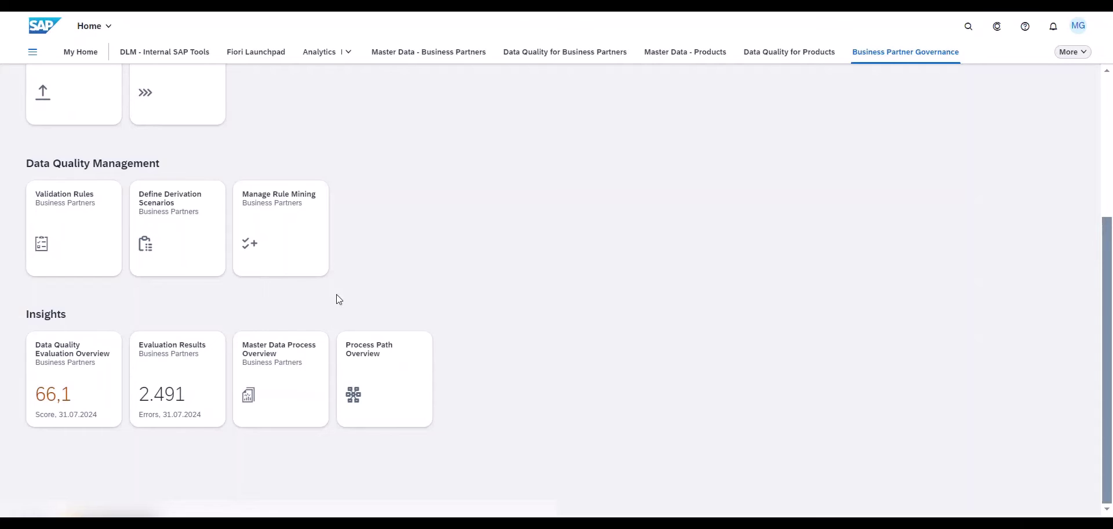
- Open the Data Quality Evaluation Overview and expand its Data Quality Trend card
click(69, 380)
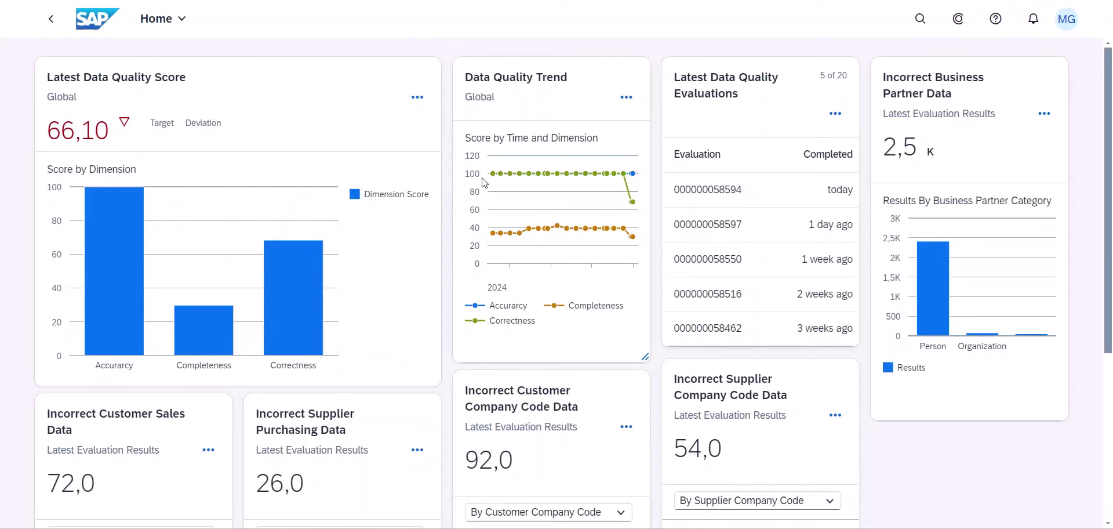
click(596, 76)
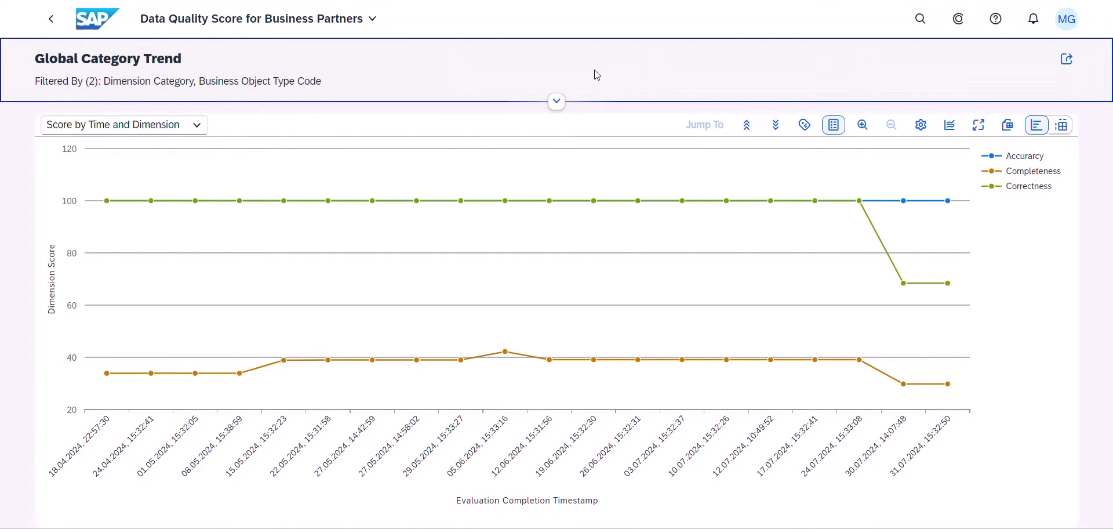
- Break the 30.07.2024 Correctness drop down by rule and inspect the TEST_ACC_DQRULE score
click(904, 285)
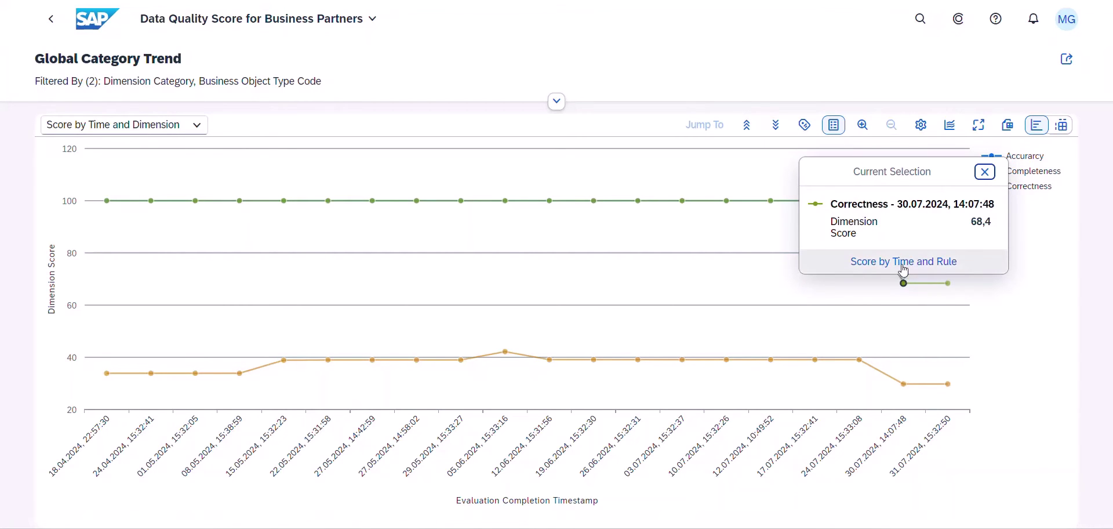
click(903, 269)
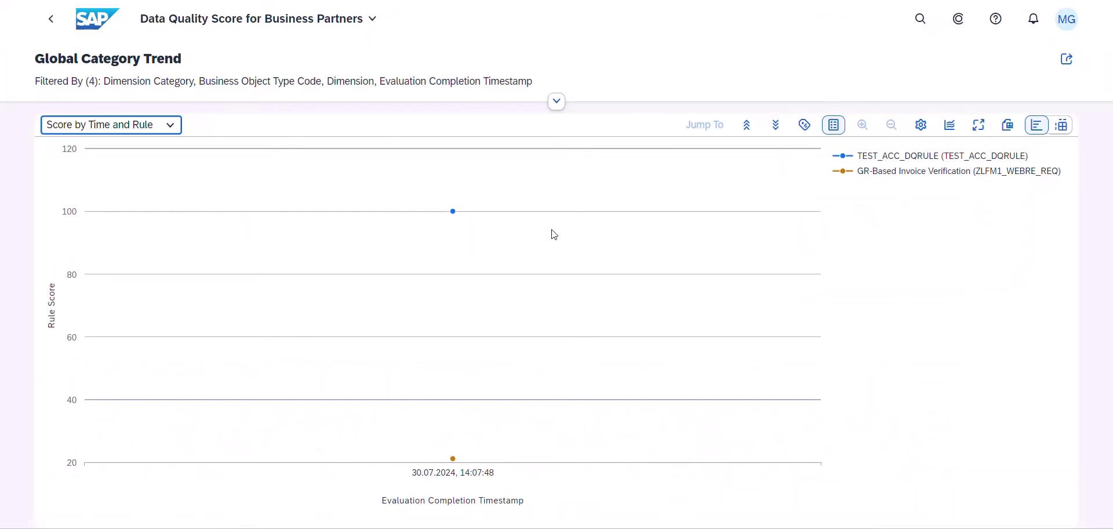
click(452, 213)
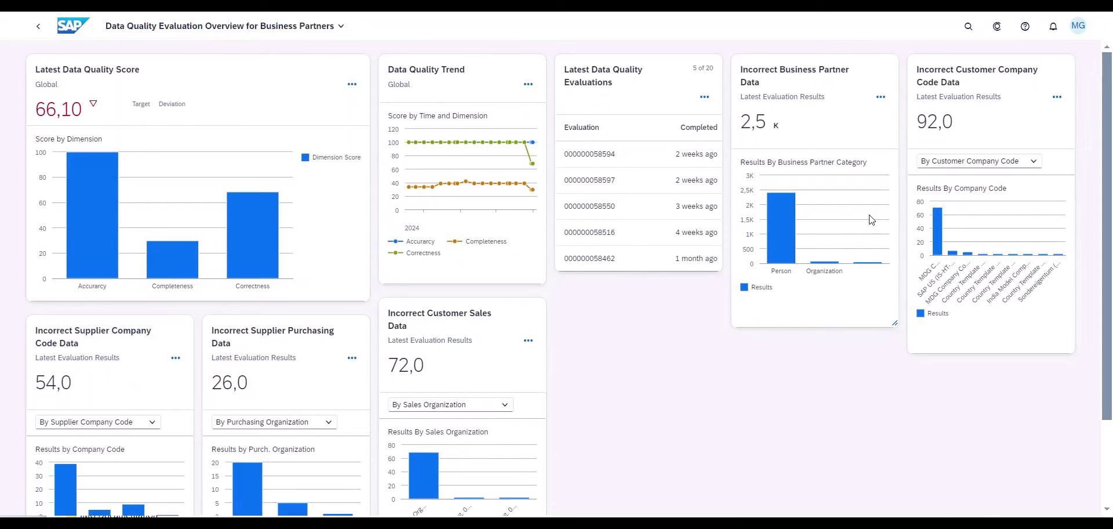
- Create a process covering all 49 incorrect customer company code records
click(939, 219)
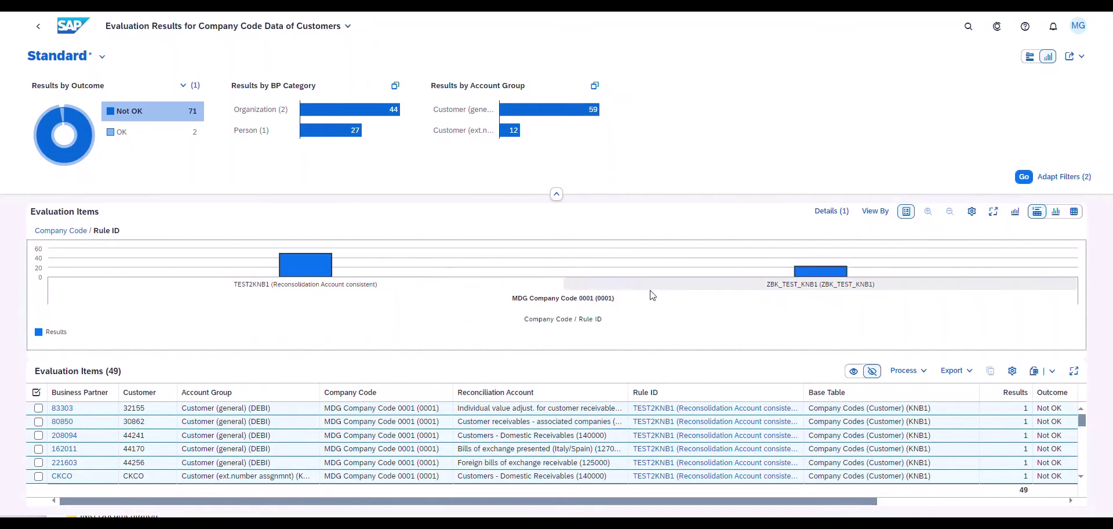
click(922, 372)
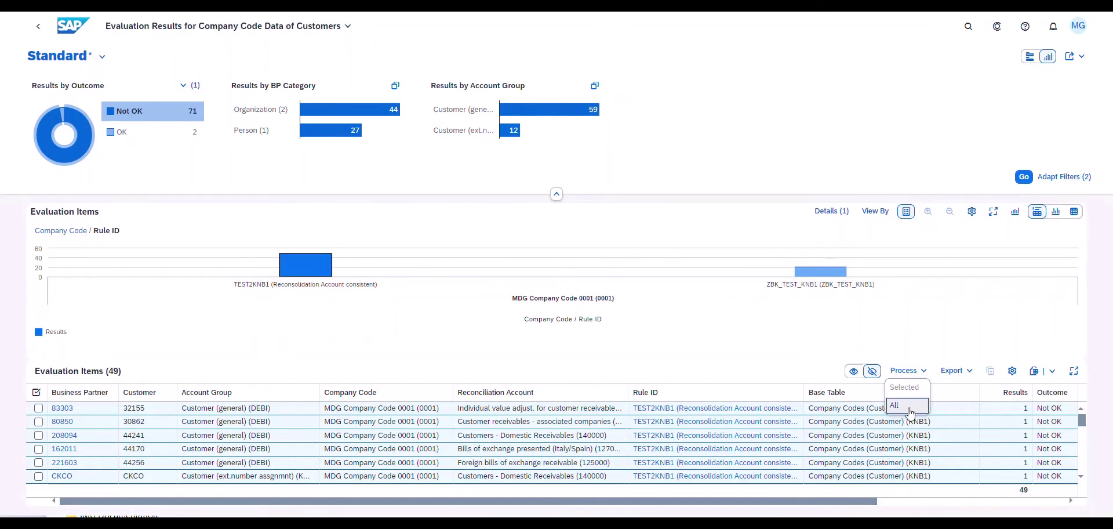
click(909, 408)
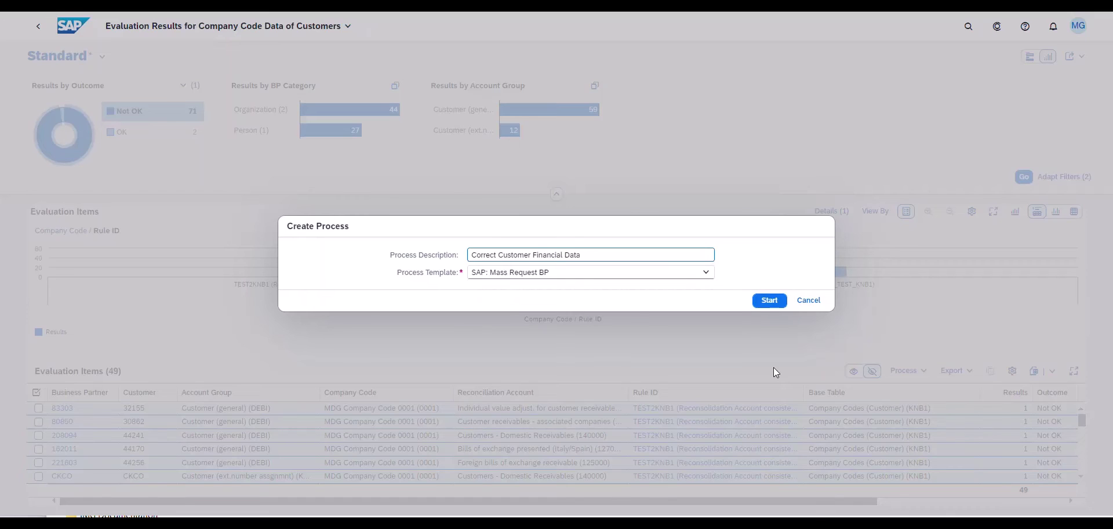
- Start mass process 'Correct Customer Financial Data' and open its 49 General records for editing
click(770, 299)
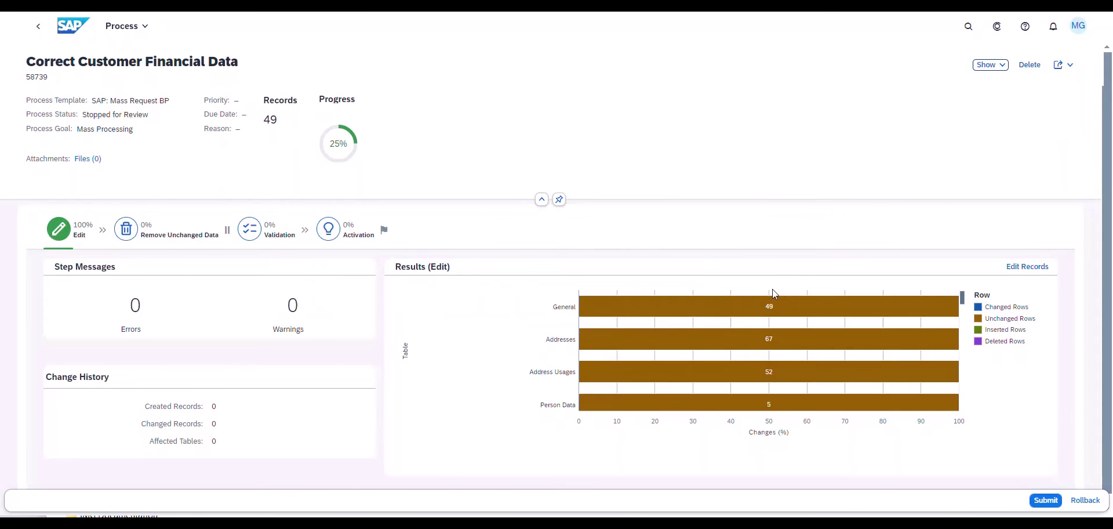
click(1021, 267)
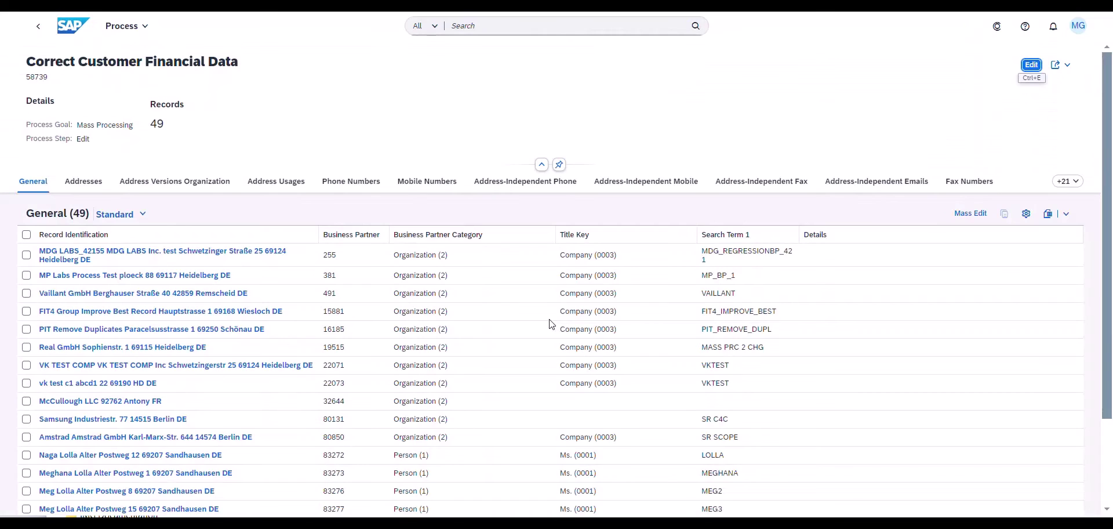